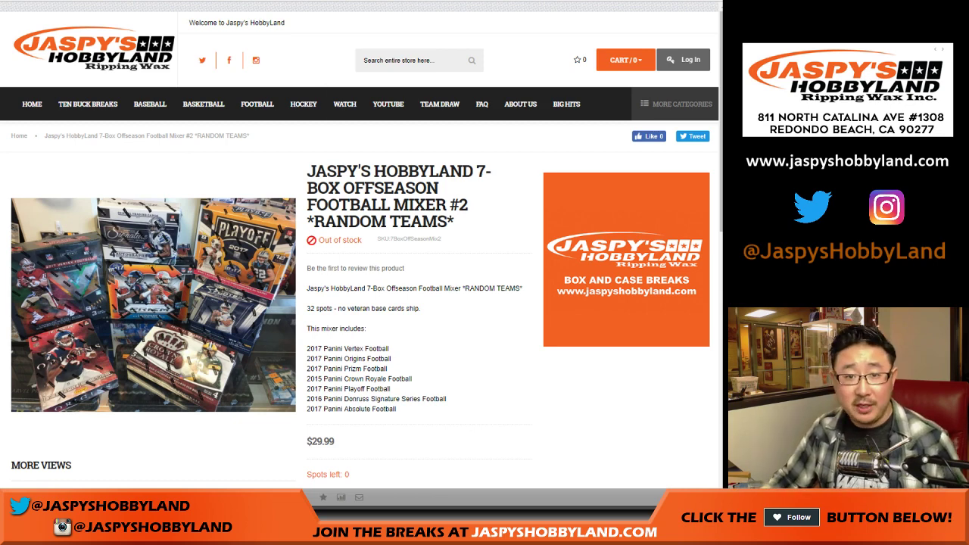
Step: Check the participant list and the NFL team list, and roll two virtual dice in the Dice Roller
key(ctrl+Tab)
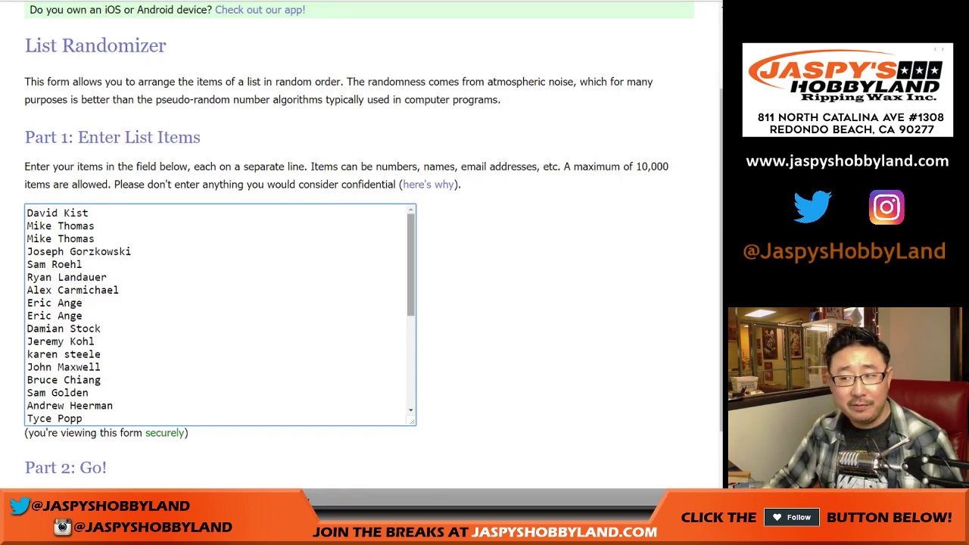
scroll(220, 315, down, 3)
scroll(220, 314, up, 5)
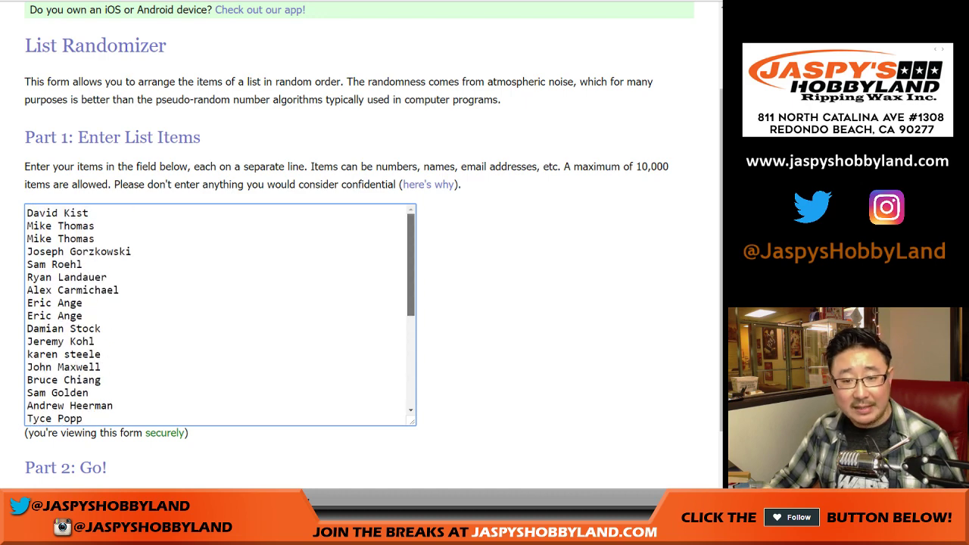
key(ctrl+Tab)
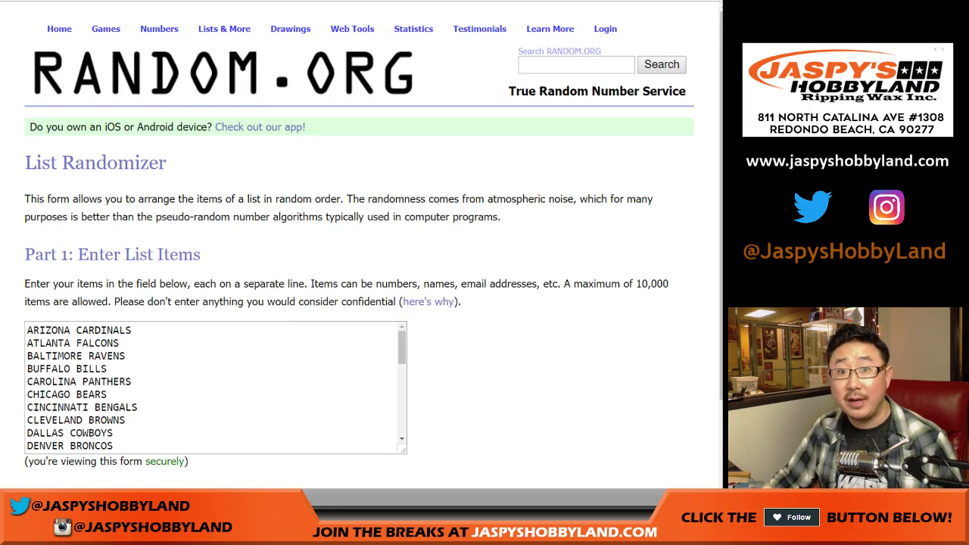
key(ctrl+Tab)
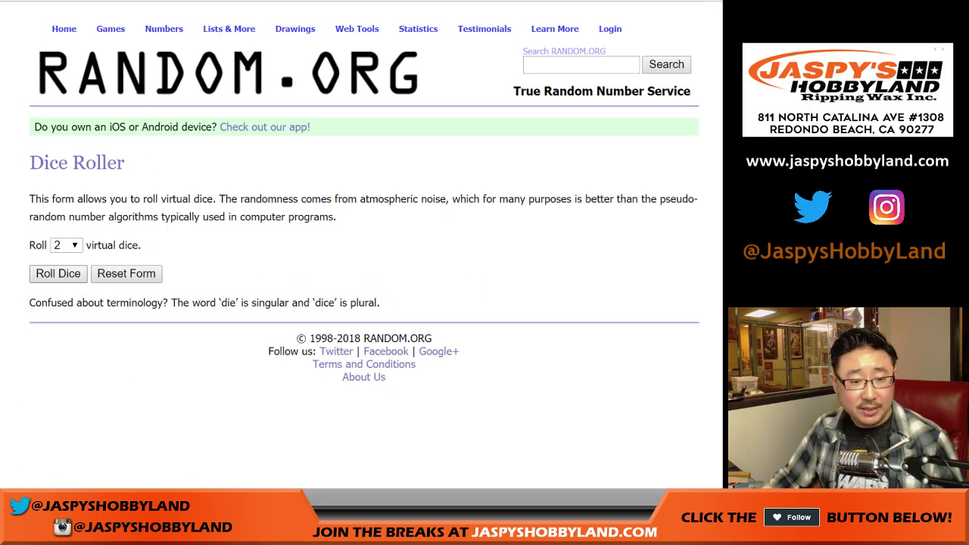
click(58, 275)
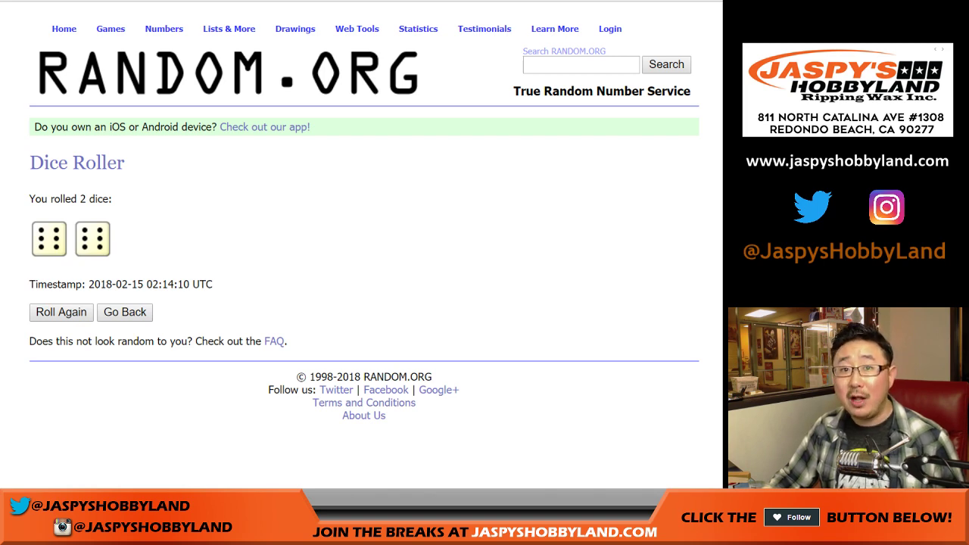
Step: Randomize the list of participant names 12 times in the List Randomizer and check the randomization count
key(ctrl+Tab)
scroll(364, 265, down, 3)
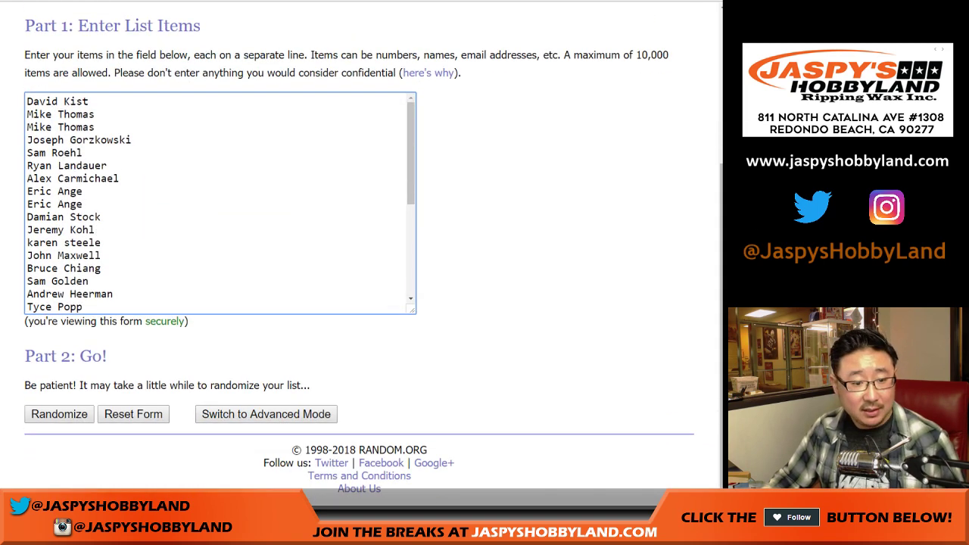
click(50, 414)
scroll(50, 414, down, 5)
click(49, 414)
scroll(49, 414, down, 5)
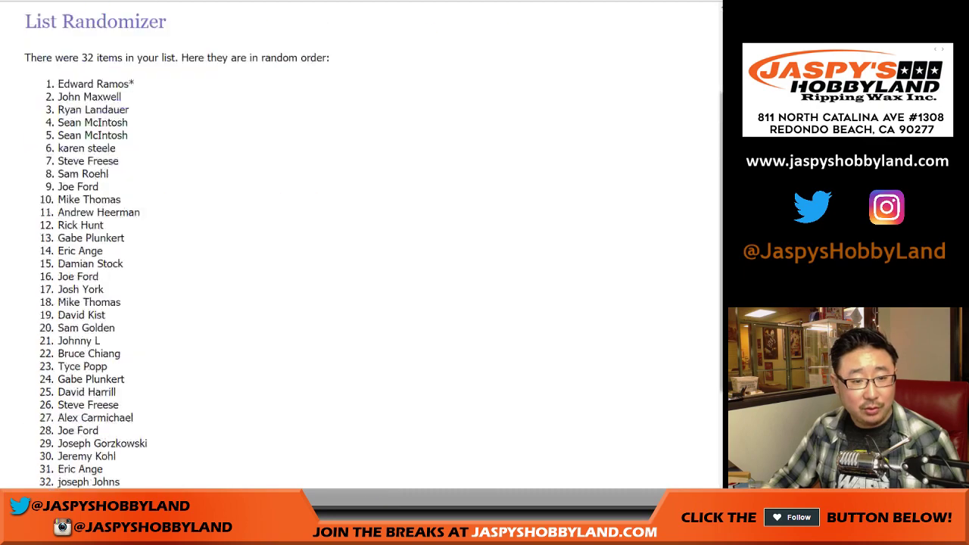
click(49, 415)
scroll(49, 414, down, 5)
click(49, 415)
scroll(48, 415, down, 5)
click(49, 415)
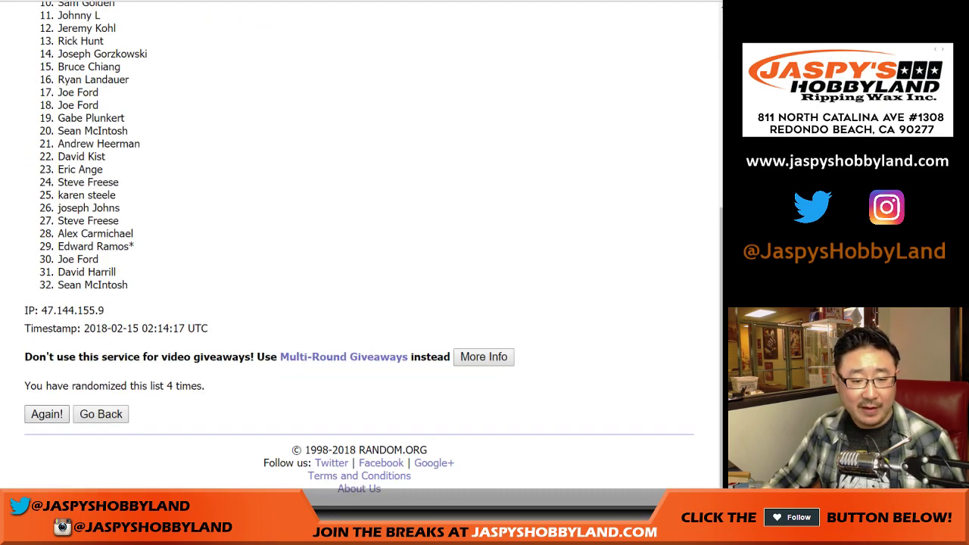
scroll(48, 414, down, 5)
click(47, 414)
click(47, 414)
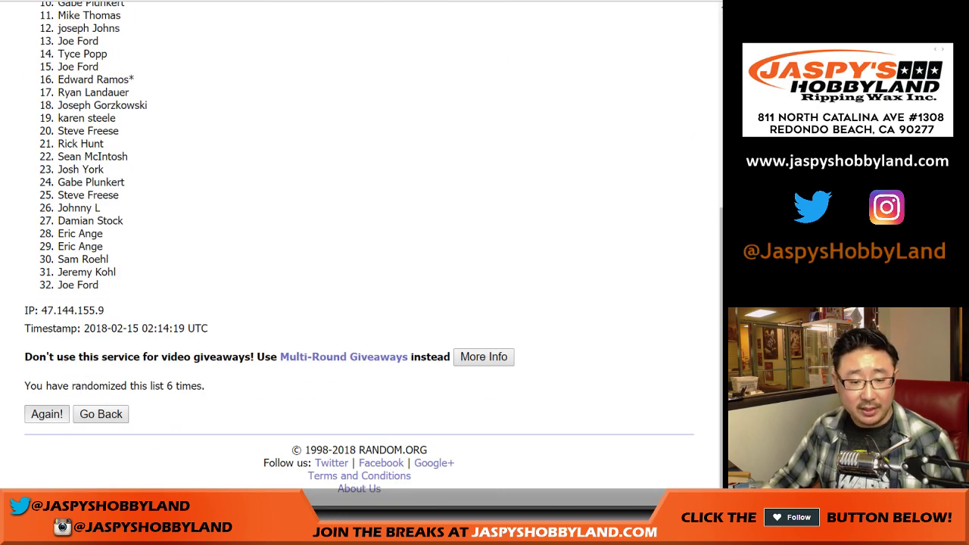
scroll(47, 414, down, 5)
click(47, 414)
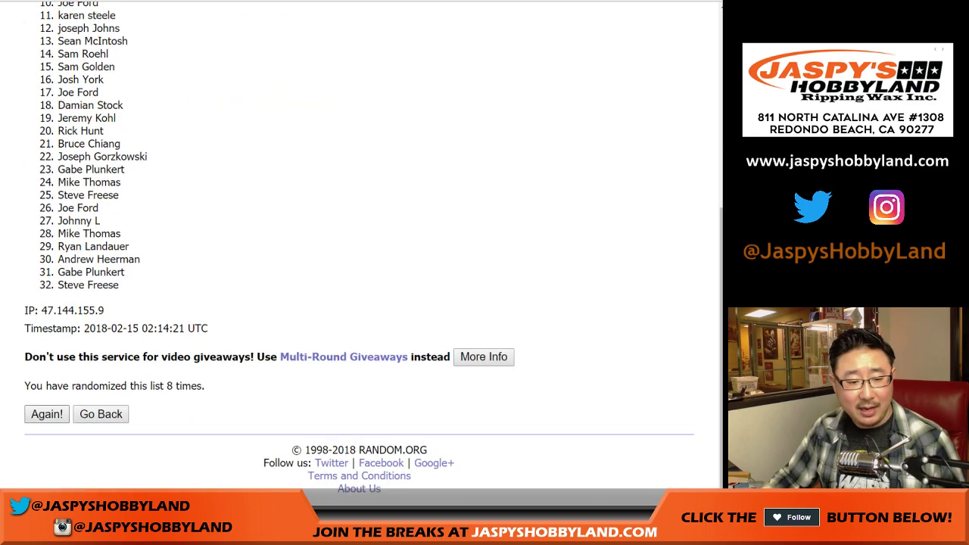
click(47, 414)
scroll(47, 414, down, 5)
click(47, 414)
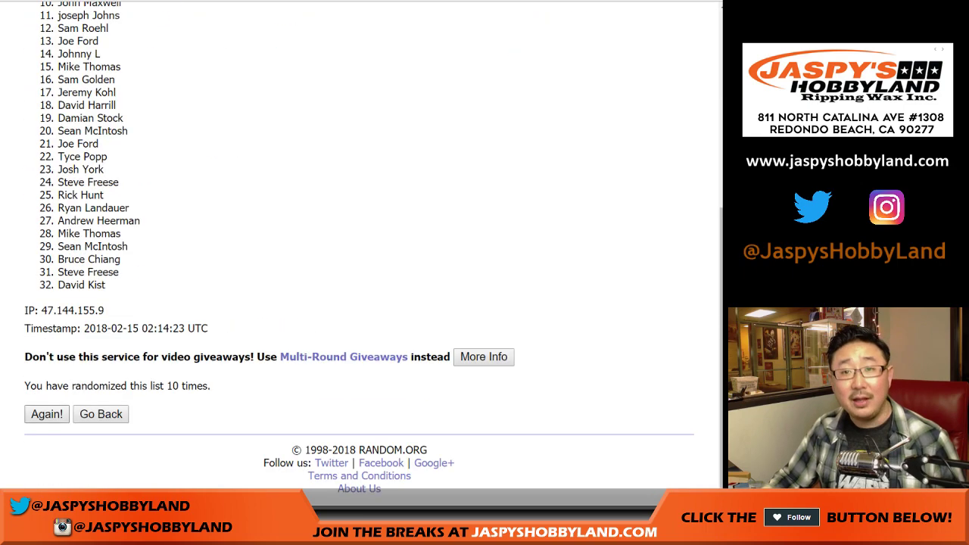
click(47, 414)
scroll(47, 414, down, 5)
scroll(47, 414, down, 1)
click(47, 415)
scroll(47, 414, down, 5)
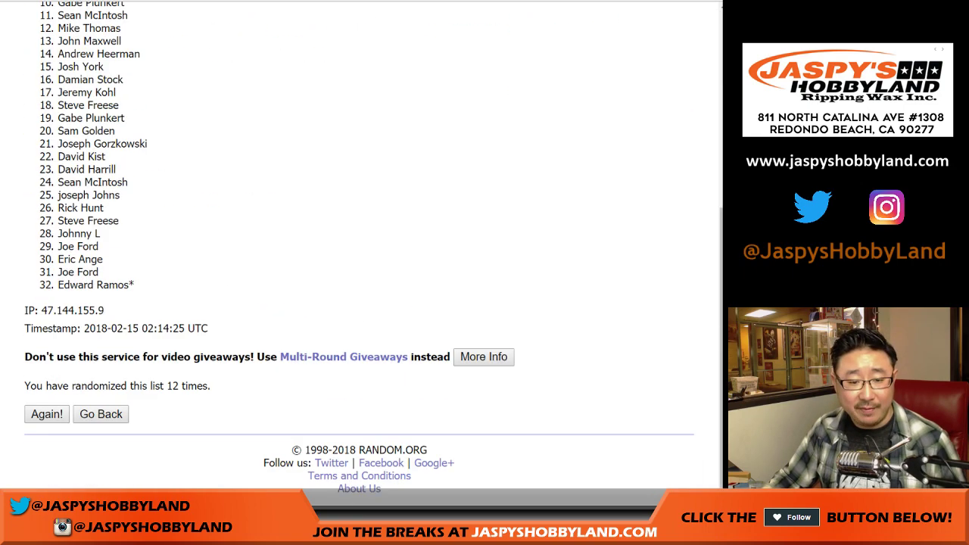
drag(167, 386, 212, 386)
click(219, 387)
Step: Copy all 32 randomized participant names into column A of the football mixer spreadsheet, starting at A1
scroll(219, 379, up, 5)
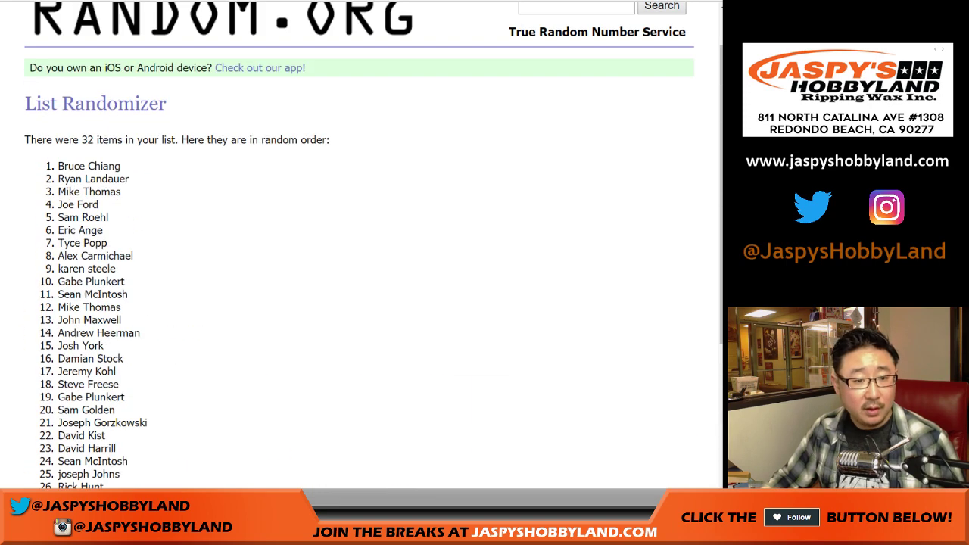
drag(59, 166, 135, 284)
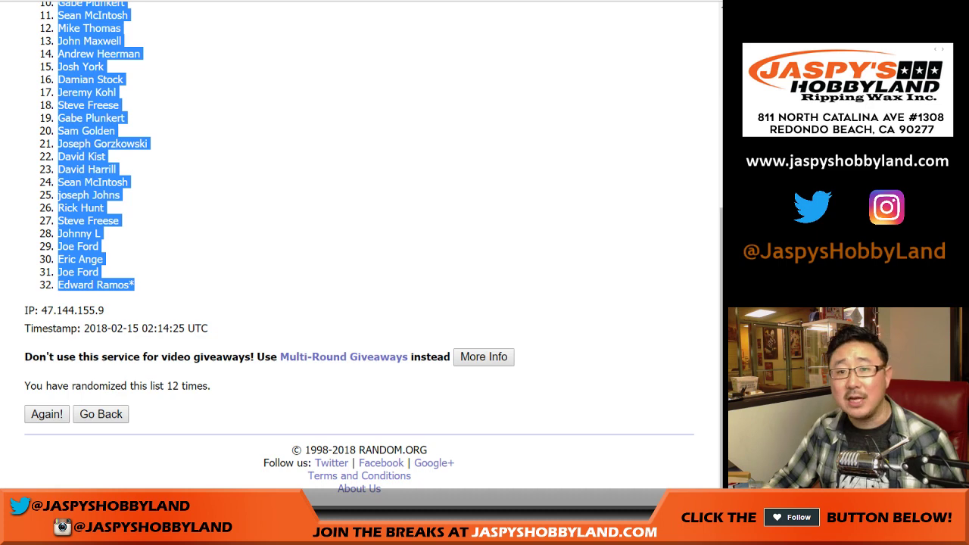
key(ctrl+Tab)
right_click(57, 80)
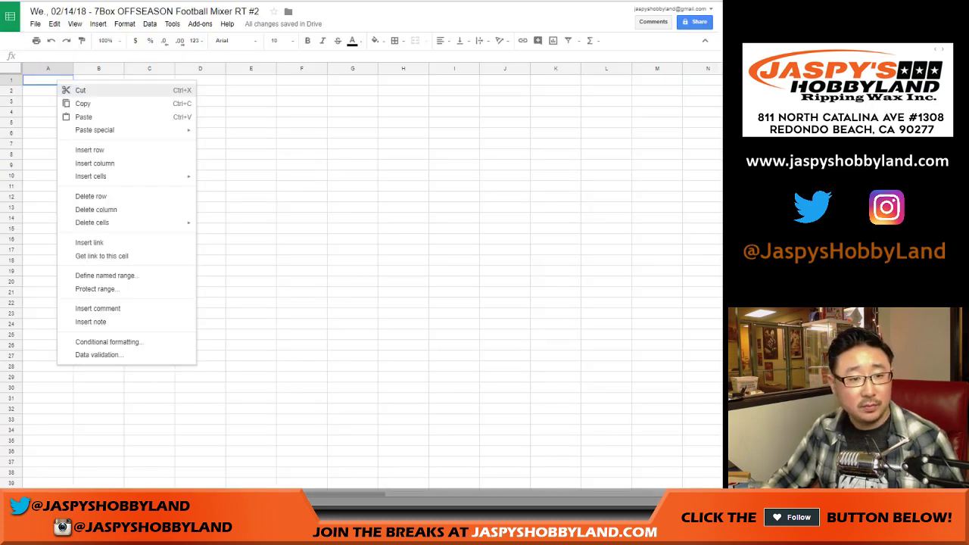
click(83, 117)
Step: Randomize the NFL team list 12 times in the List Randomizer and check the randomization count
key(ctrl+Tab)
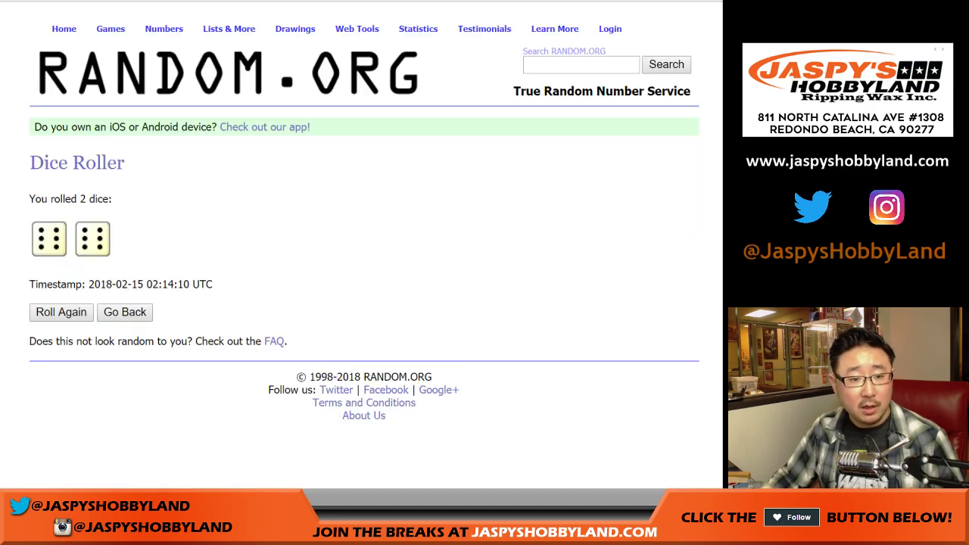
key(ctrl+Tab)
scroll(360, 250, down, 2)
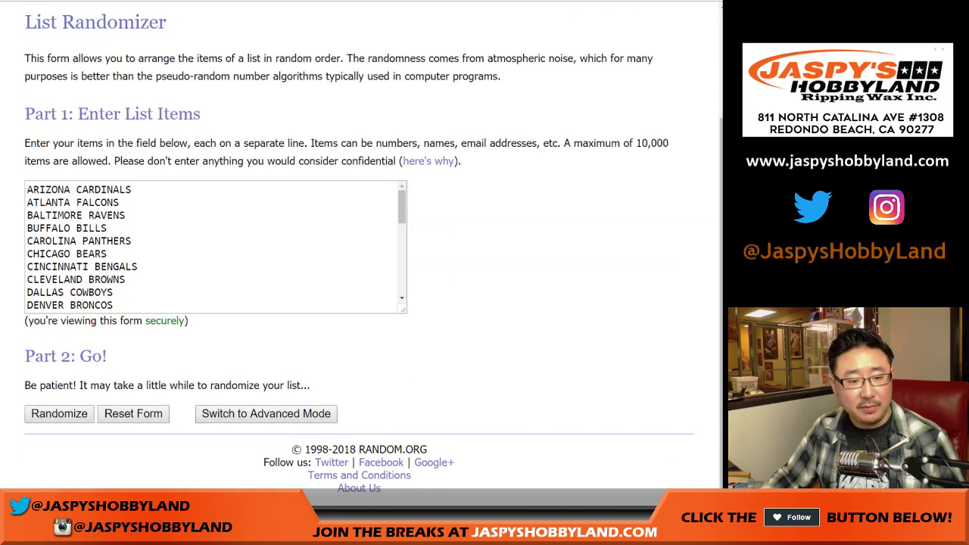
click(49, 413)
scroll(47, 414, down, 3)
click(47, 414)
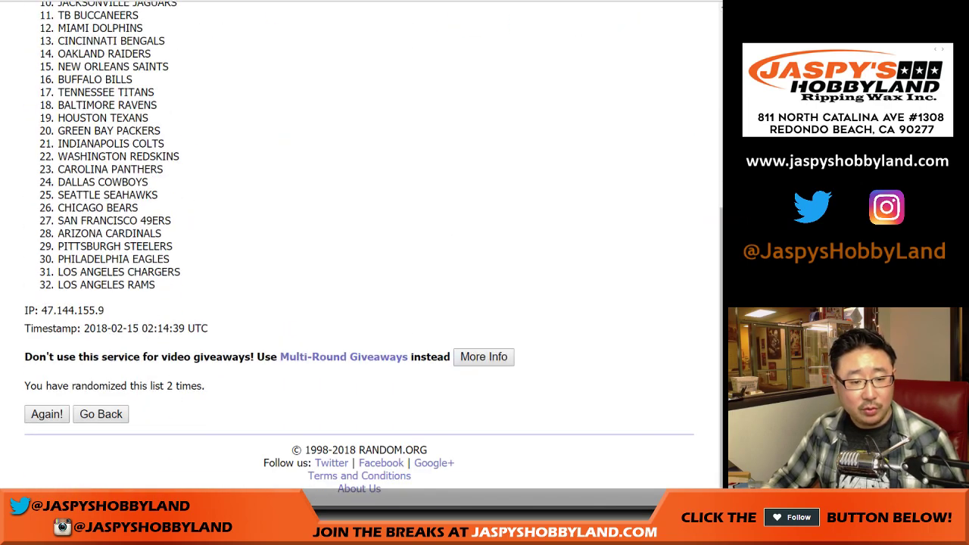
click(47, 414)
click(47, 415)
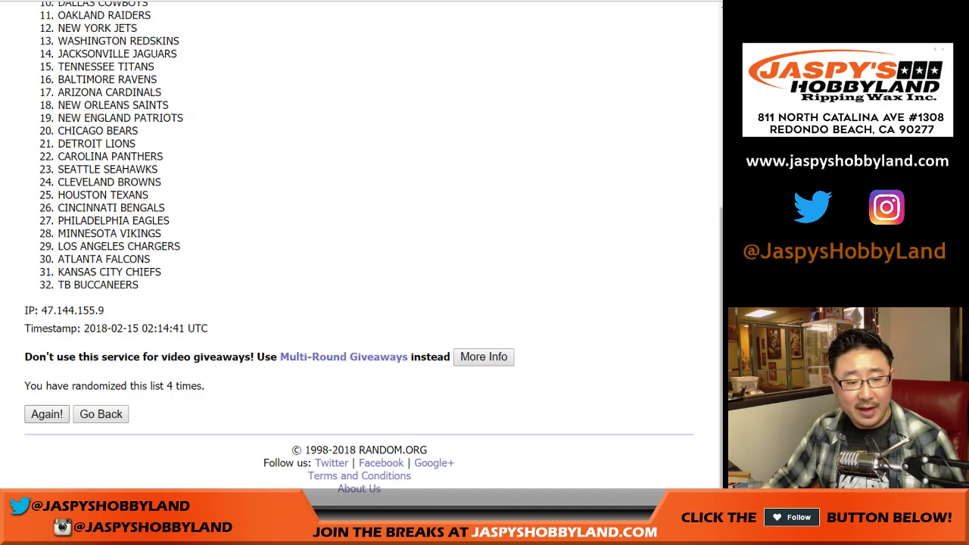
click(46, 414)
click(47, 414)
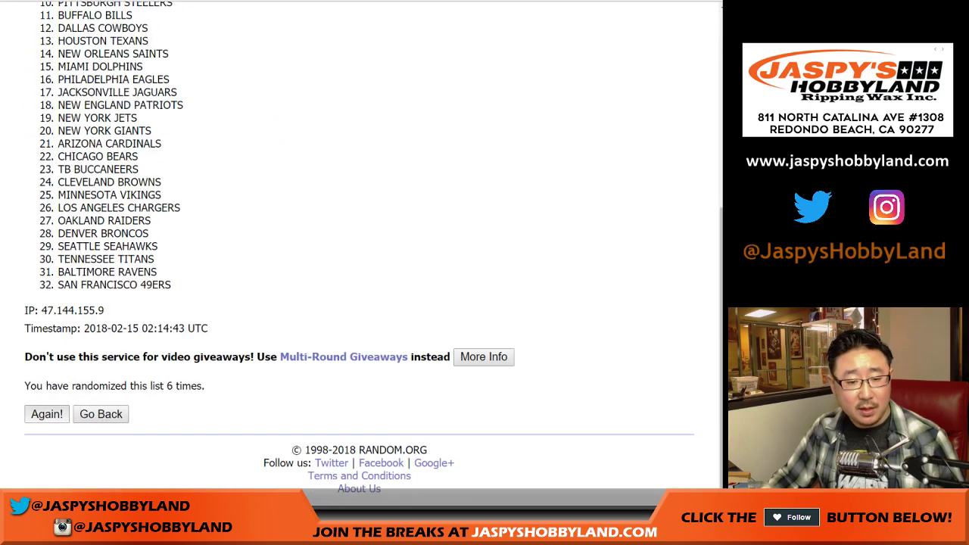
click(47, 414)
click(47, 414)
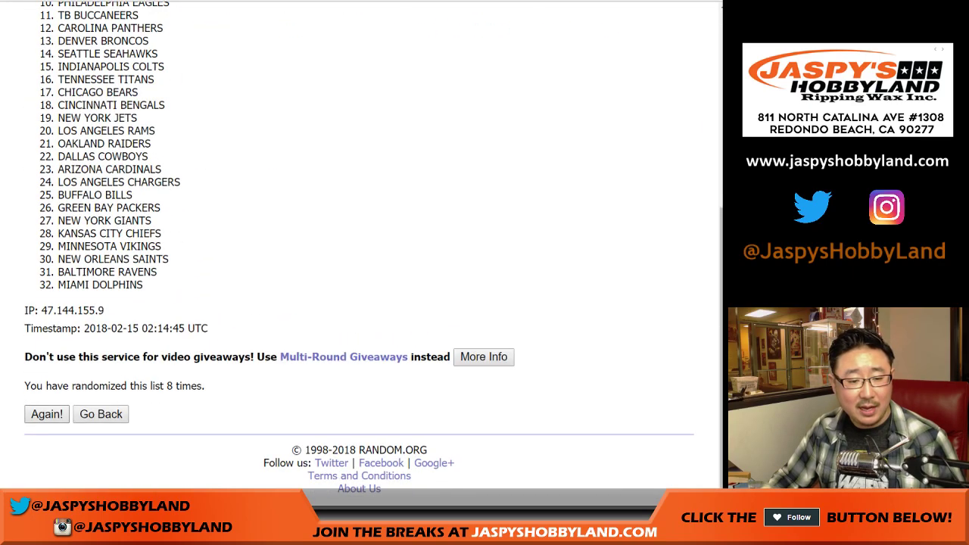
click(47, 414)
click(47, 414)
click(47, 414)
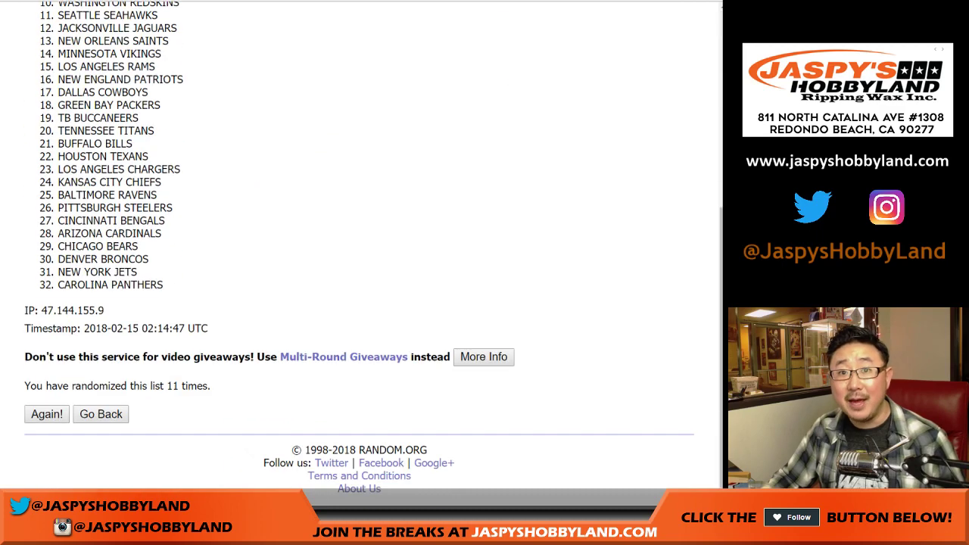
click(47, 414)
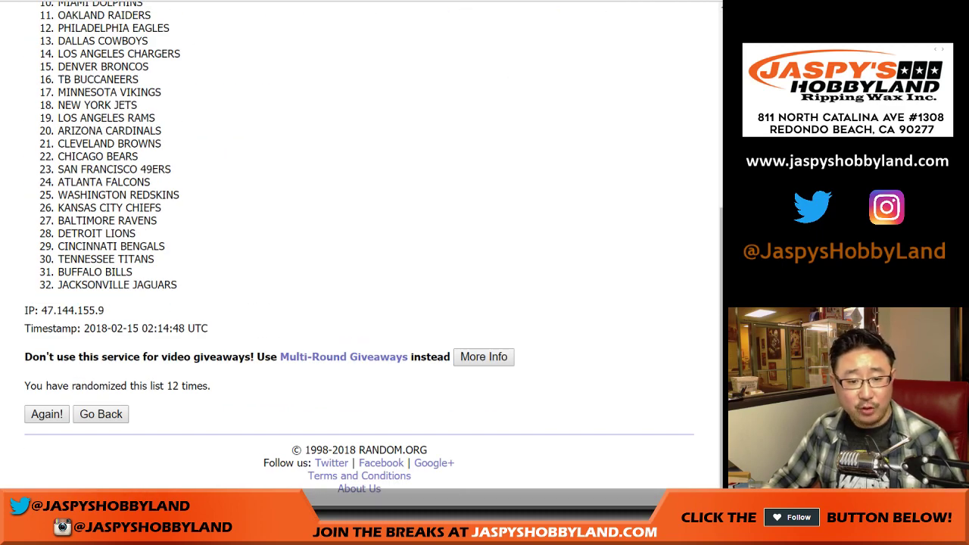
drag(211, 386, 160, 386)
click(227, 386)
Step: Copy all 32 randomized team names into column B of the football mixer spreadsheet, starting at B1
scroll(227, 379, up, 5)
drag(58, 221, 178, 284)
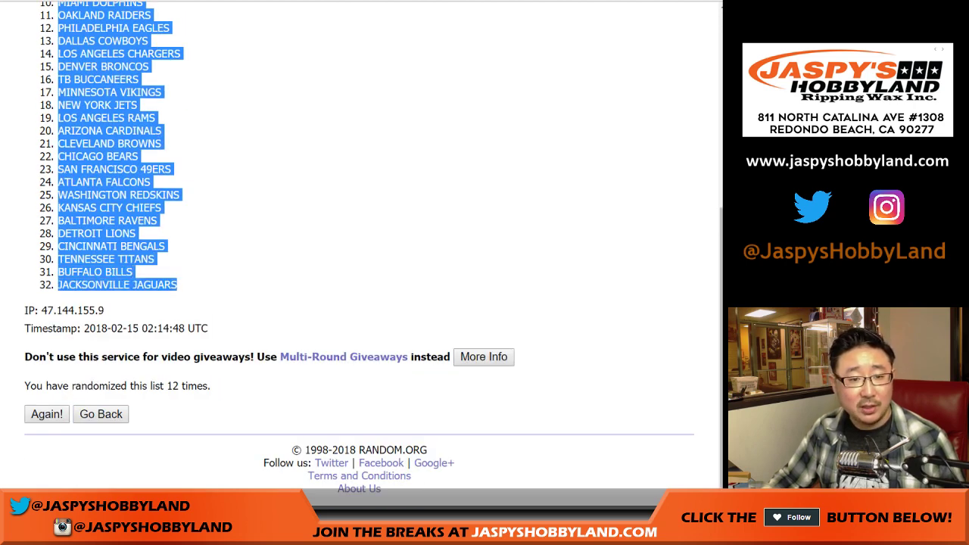
key(ctrl+Tab)
click(112, 80)
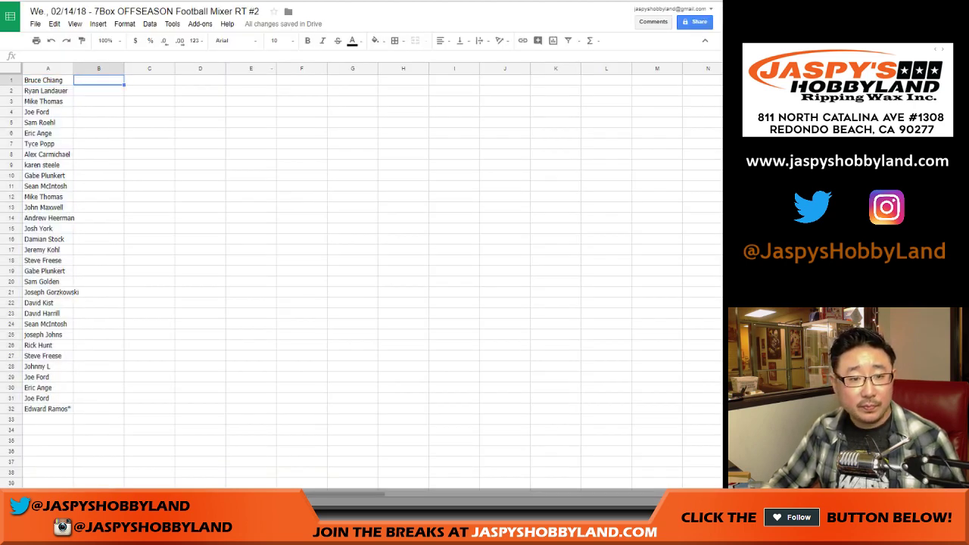
right_click(113, 80)
click(136, 118)
Step: Format the whole sheet in Roboto at size 13 and auto-fit the column widths to the contents
click(11, 68)
click(231, 40)
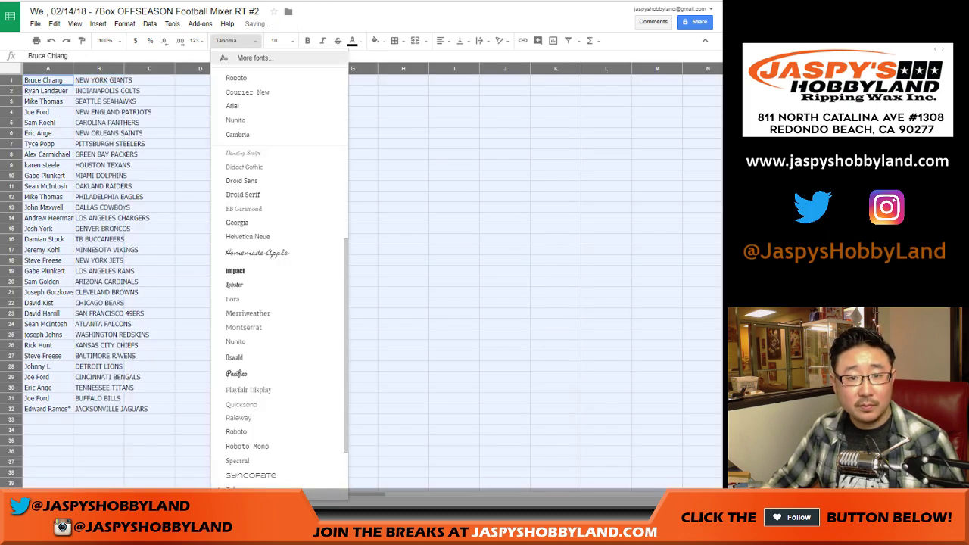
click(235, 78)
click(277, 40)
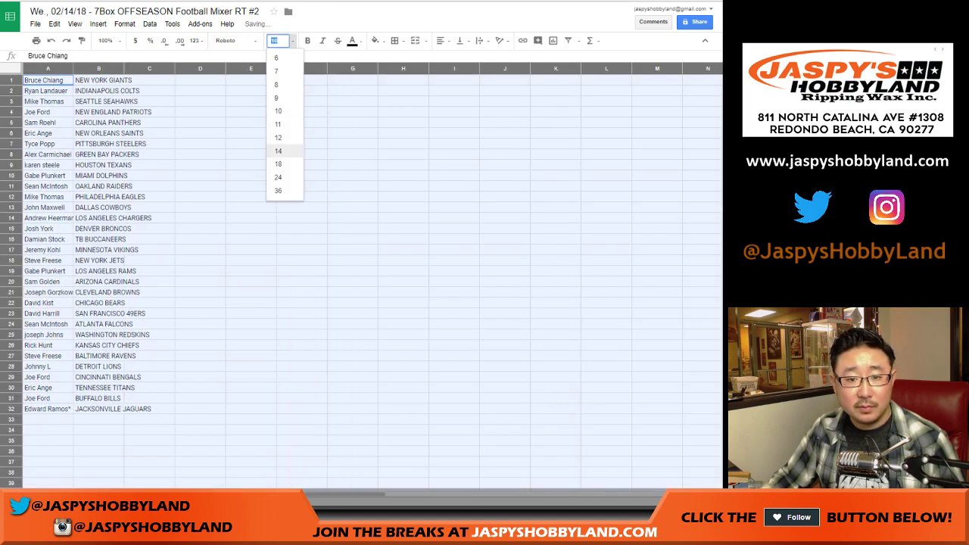
click(279, 152)
click(277, 41)
text(13)
key(Return)
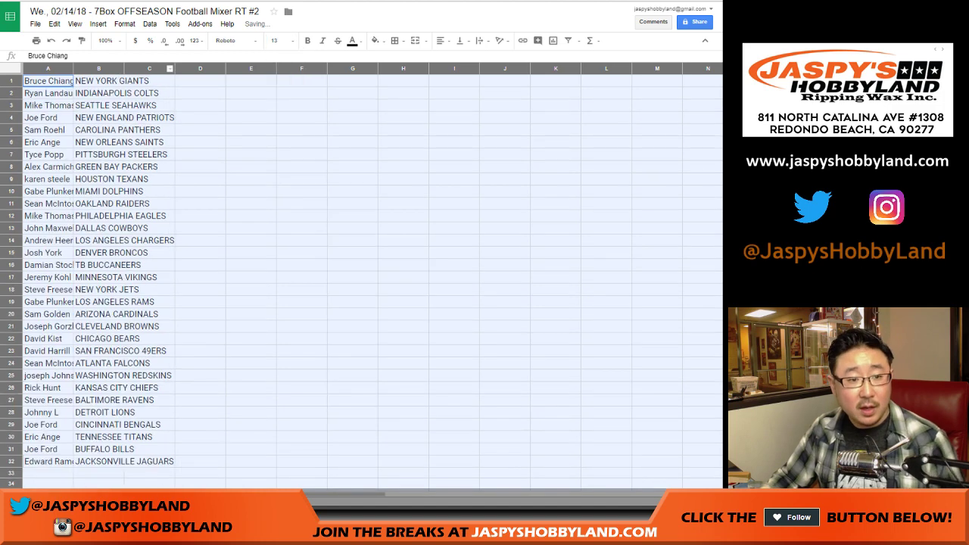
double_click(74, 68)
Step: Review the participant and team pairings one row at a time, from row 2 through row 32
click(11, 93)
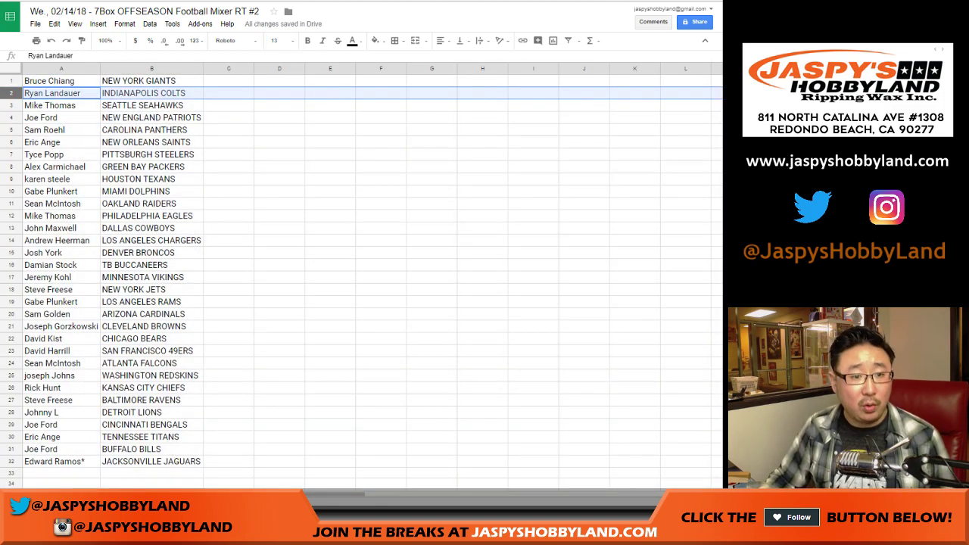
click(11, 105)
click(12, 117)
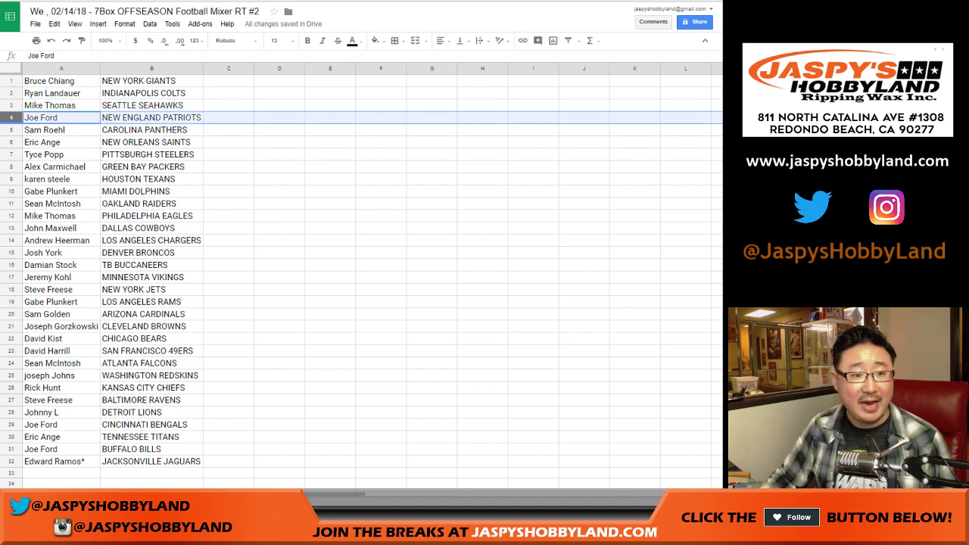
click(11, 130)
click(11, 142)
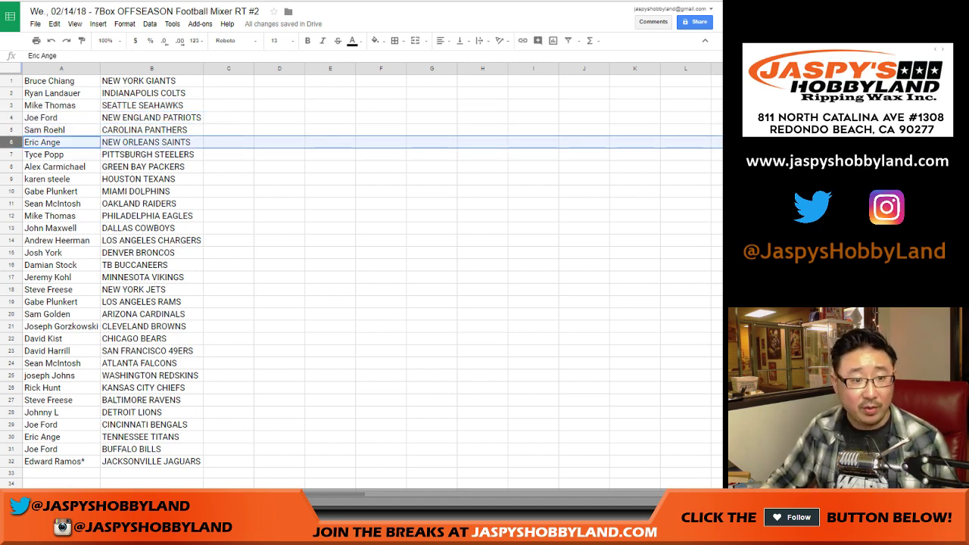
click(12, 155)
click(11, 167)
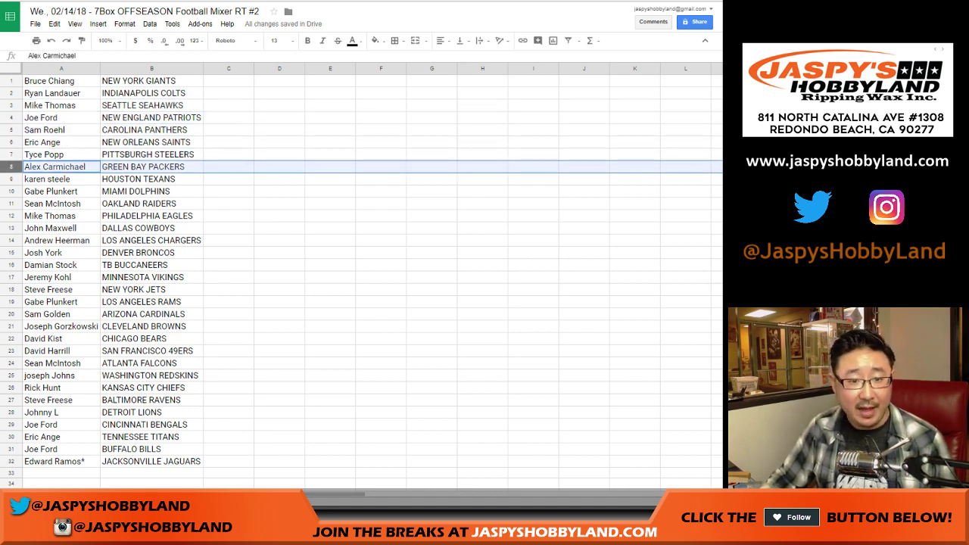
click(11, 179)
click(11, 191)
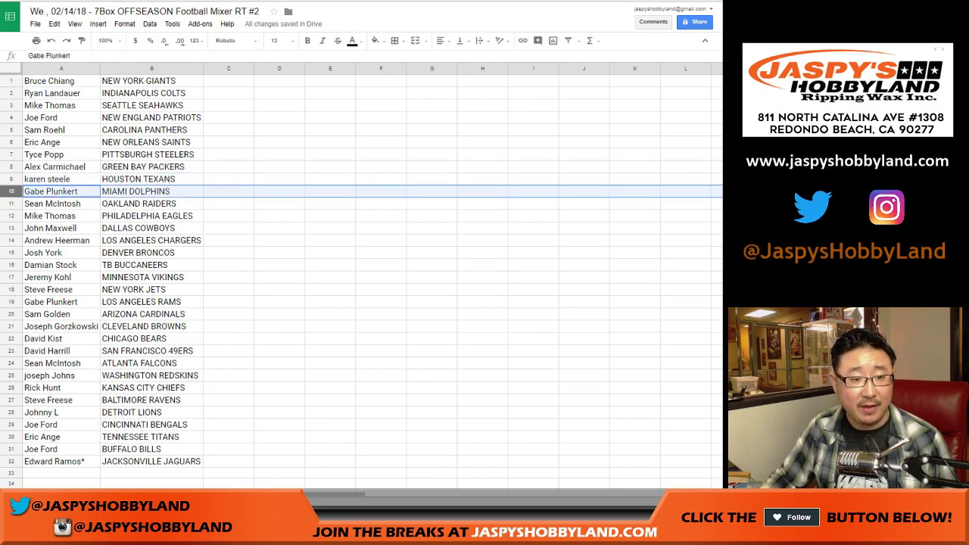
click(11, 204)
click(12, 215)
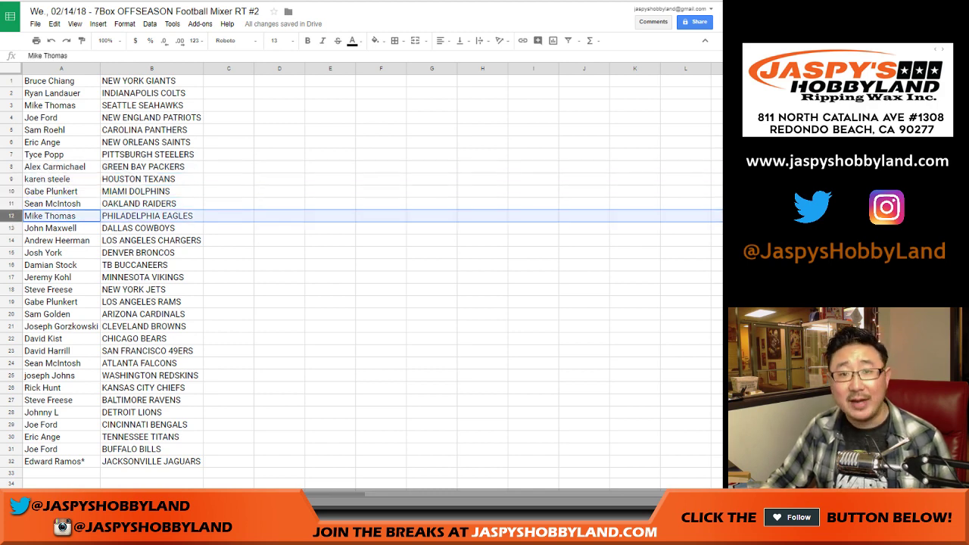
click(12, 228)
scroll(11, 228, down, 1)
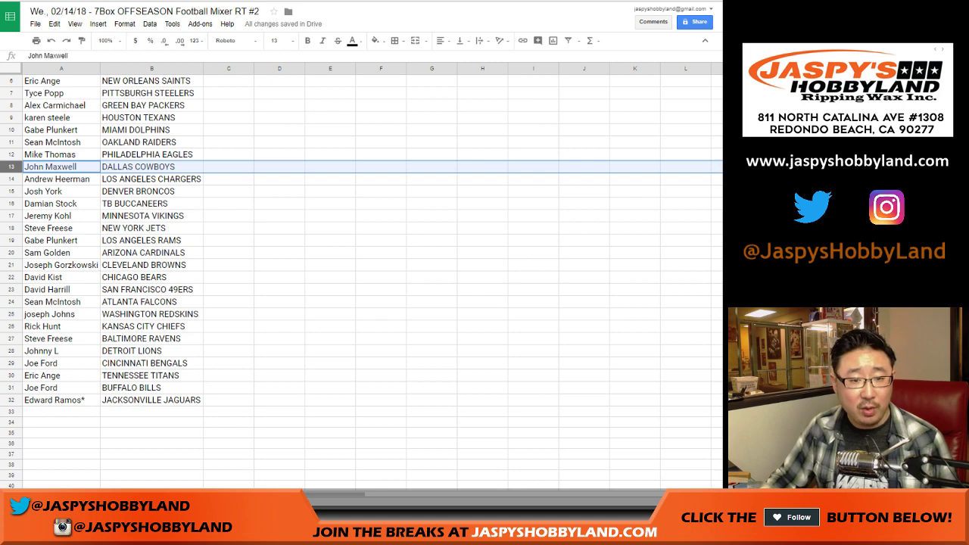
click(11, 180)
click(11, 192)
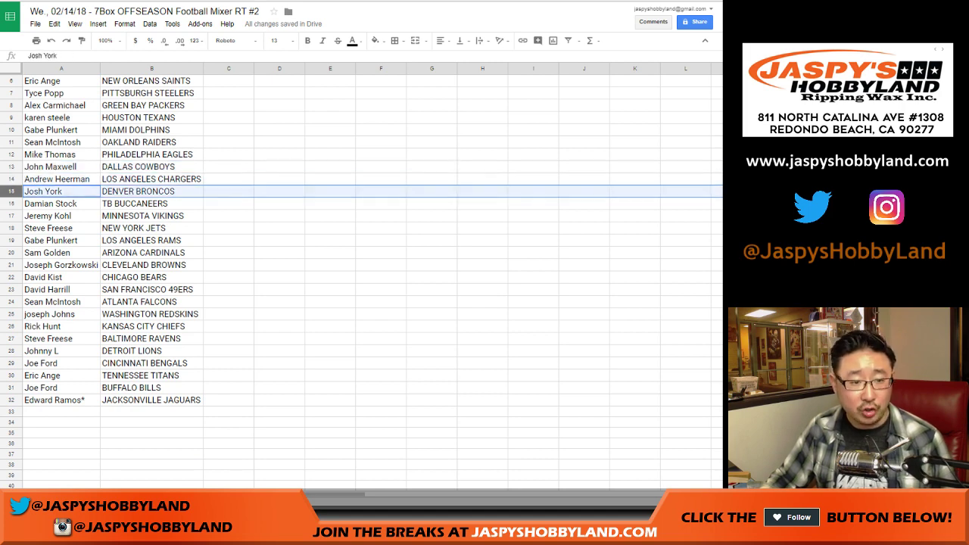
click(12, 203)
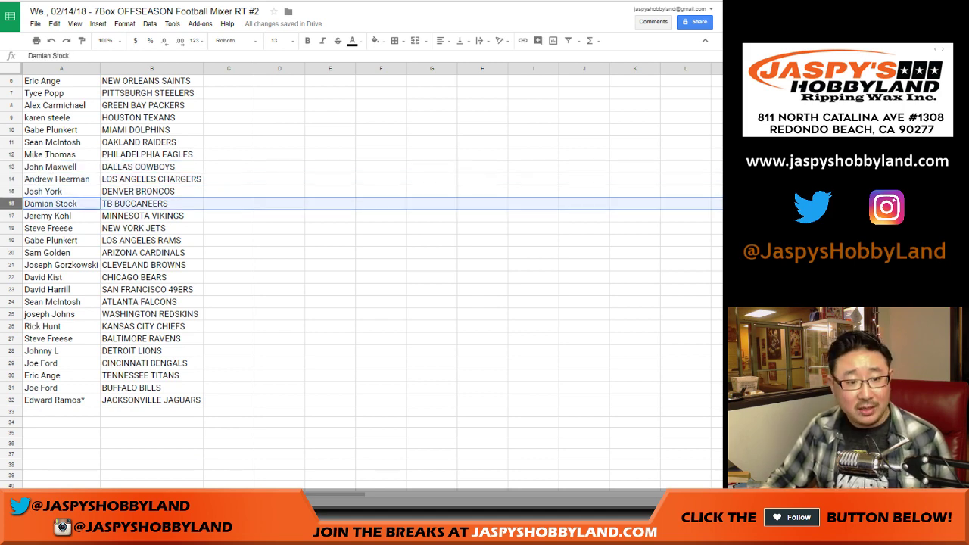
click(12, 215)
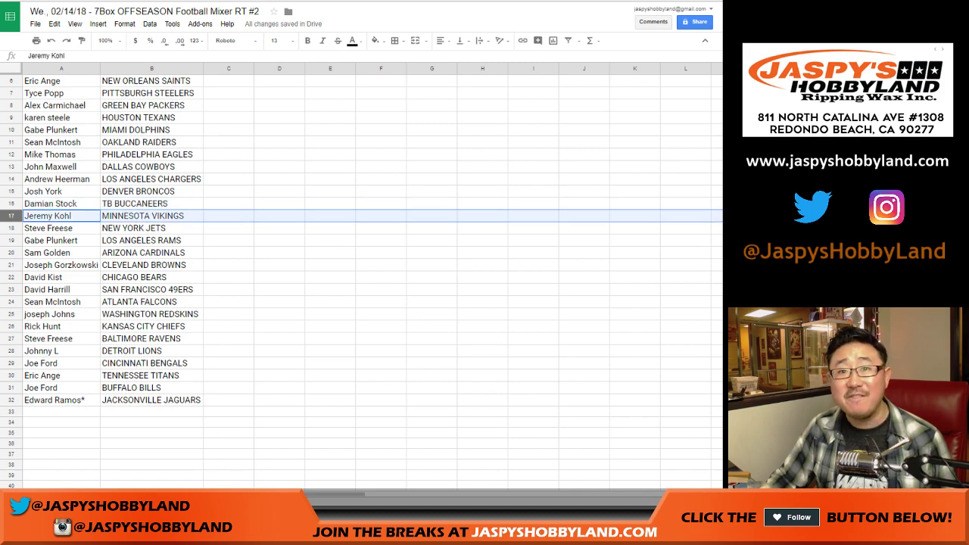
click(11, 228)
click(12, 240)
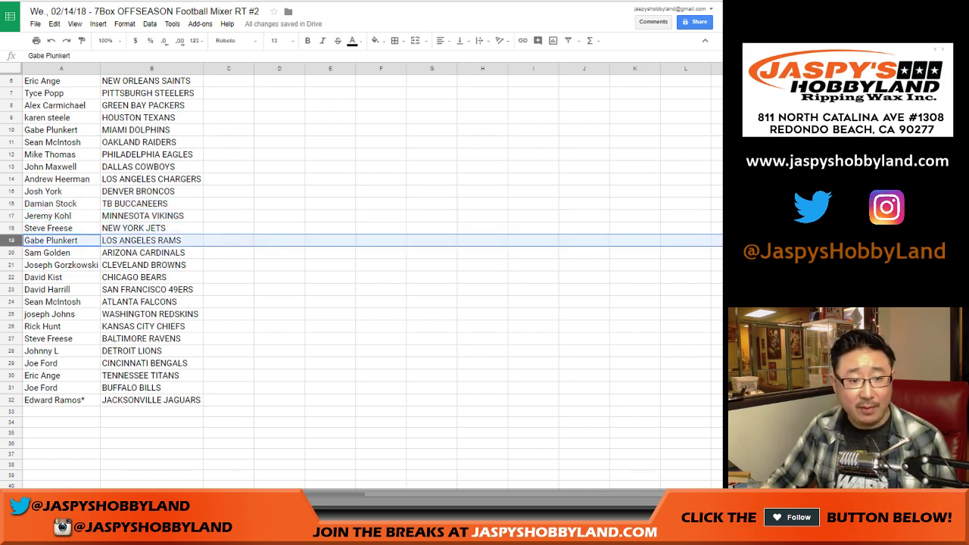
click(11, 253)
click(11, 265)
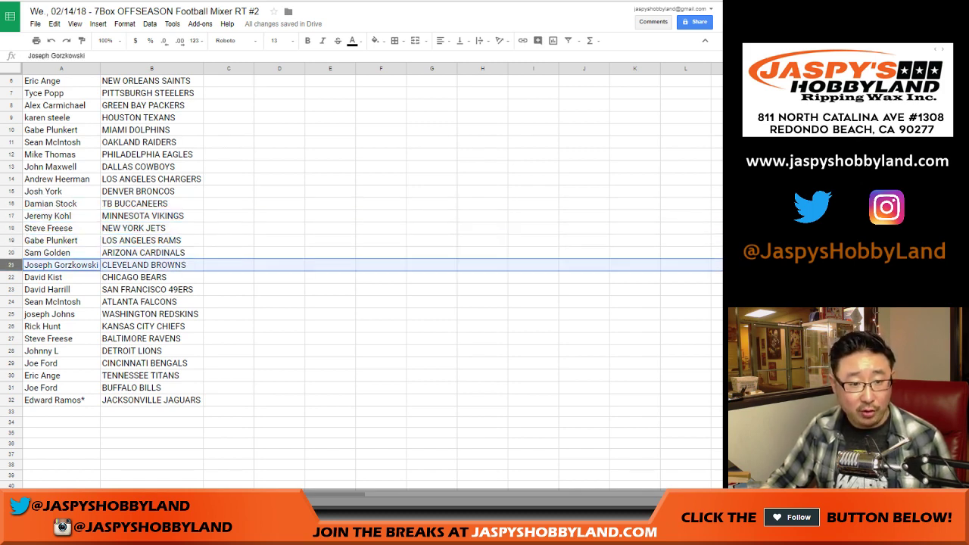
click(11, 278)
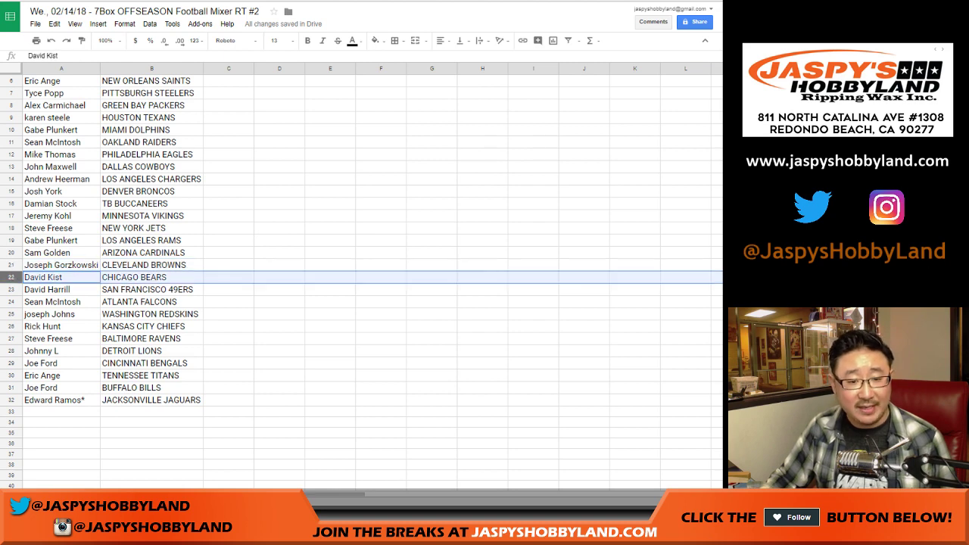
click(12, 290)
scroll(362, 281, down, 3)
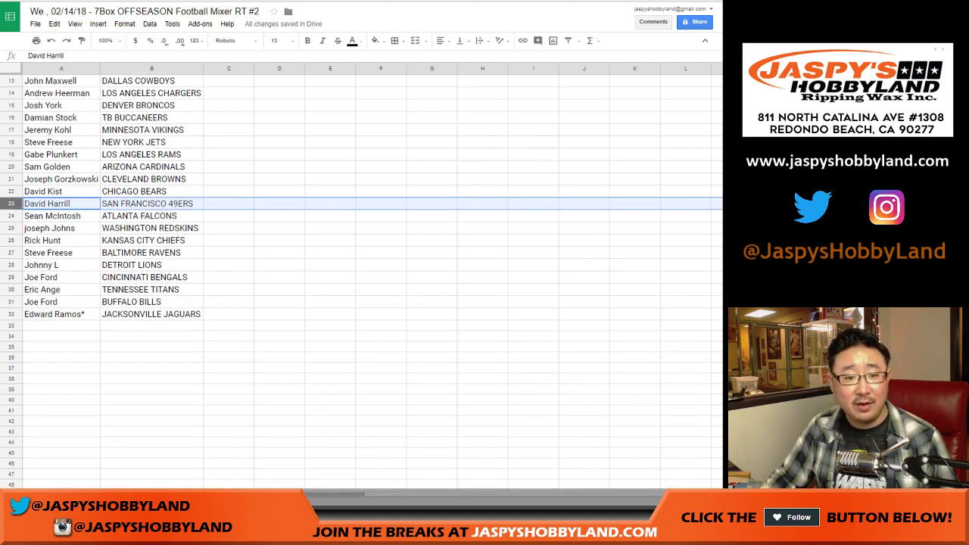
click(11, 216)
click(11, 228)
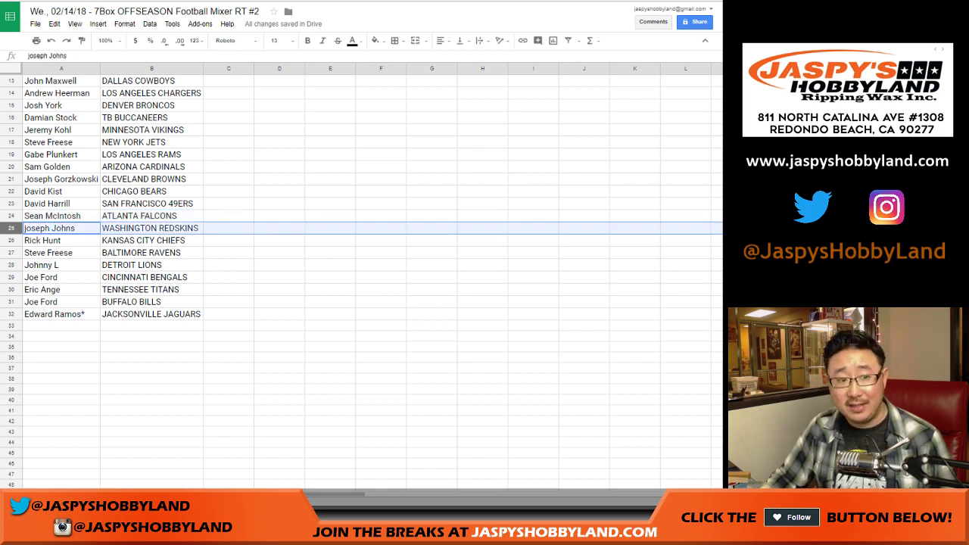
click(11, 240)
click(11, 253)
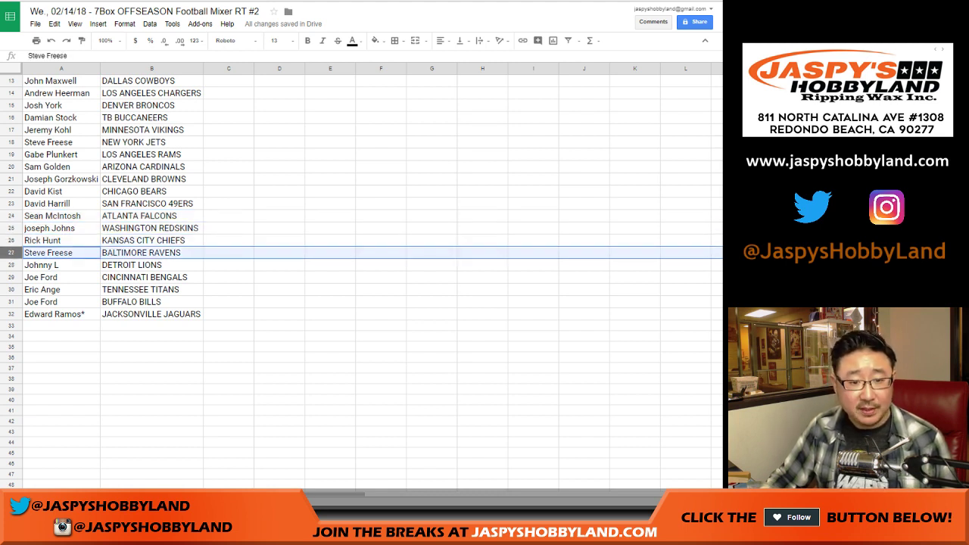
click(12, 265)
click(11, 277)
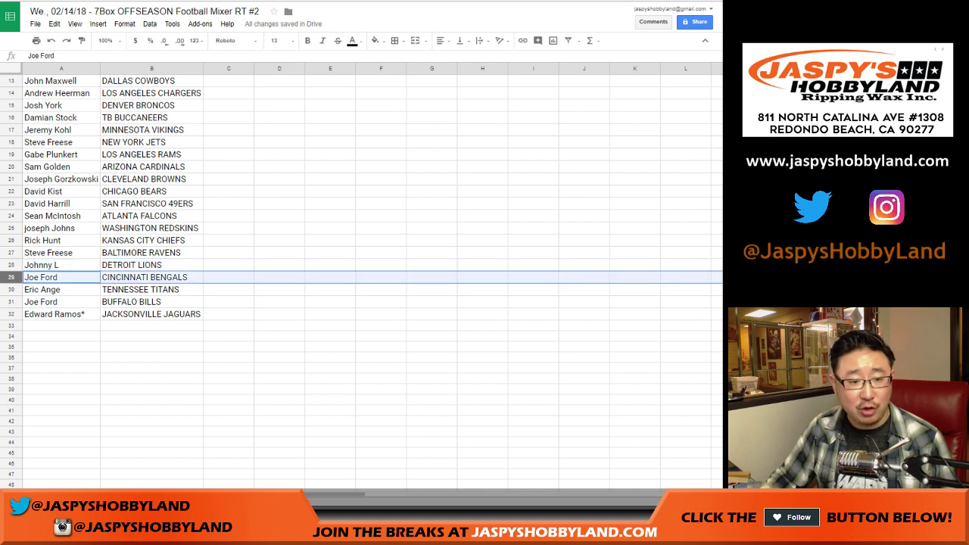
click(11, 289)
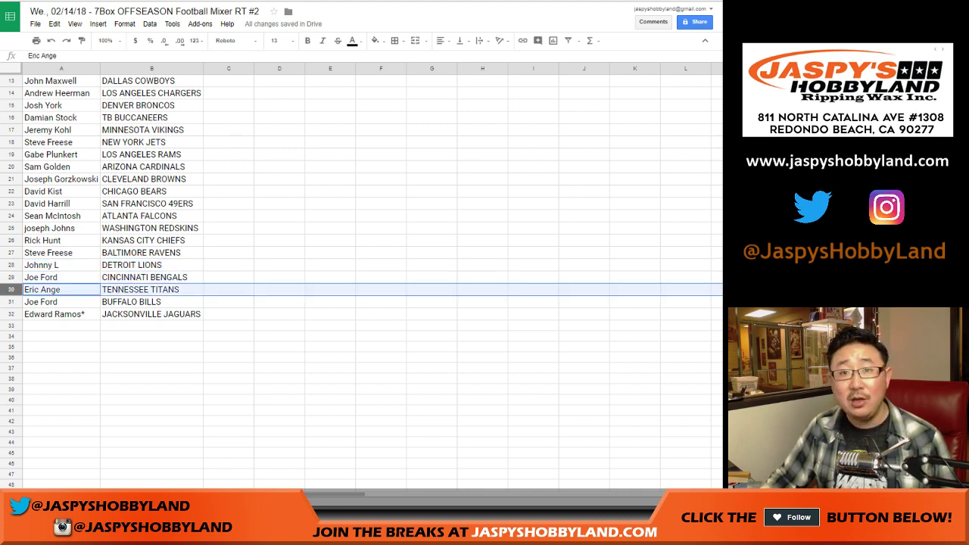
click(11, 302)
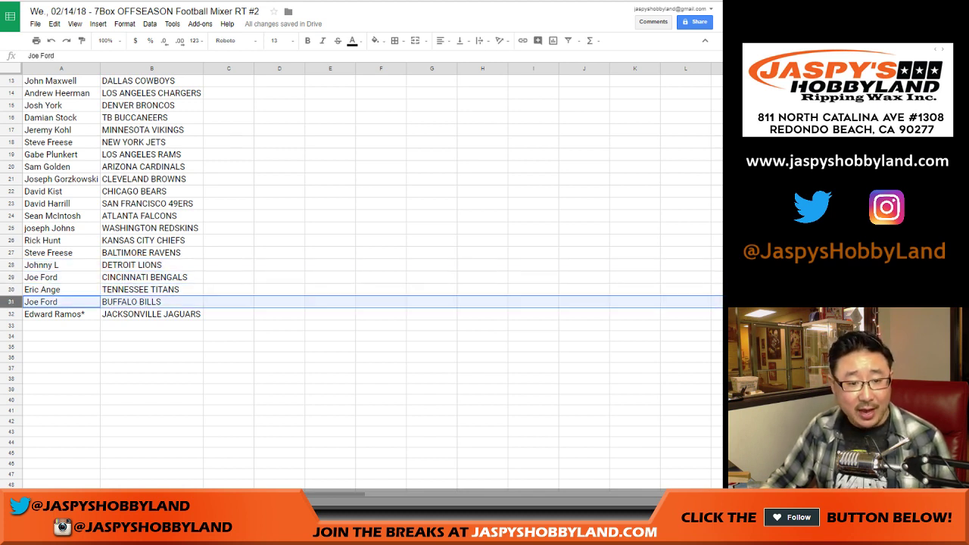
click(12, 314)
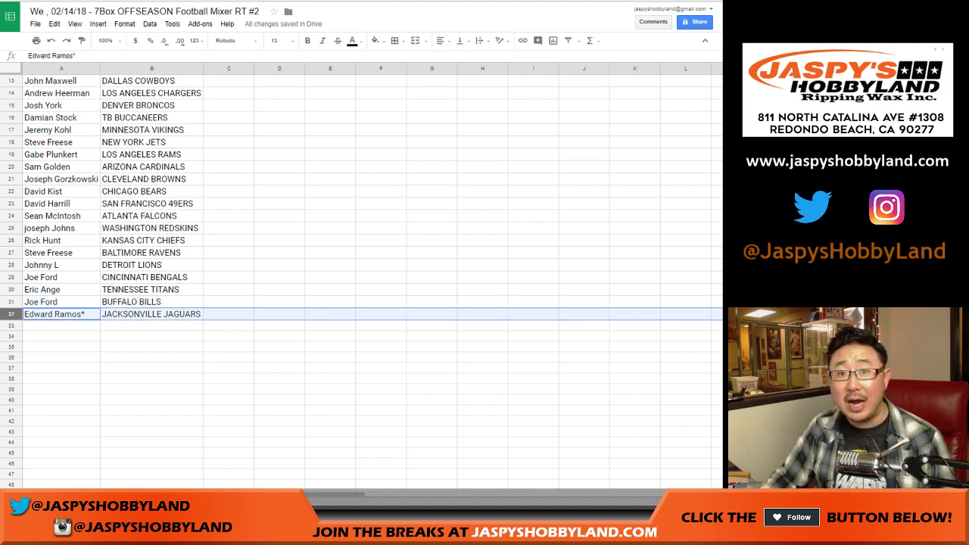
Step: Sort the whole sheet alphabetically from A to Z by the team names in column B
scroll(364, 273, up, 4)
click(199, 68)
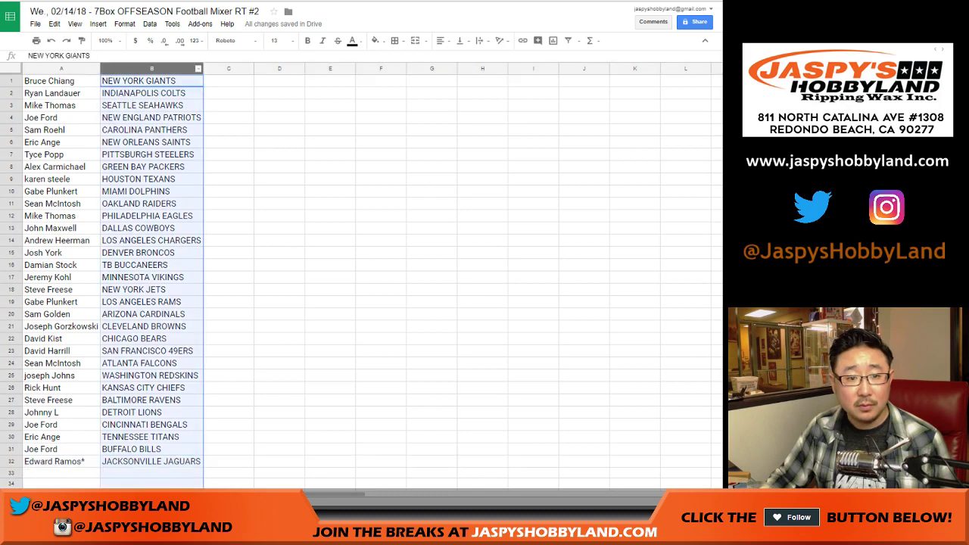
click(150, 24)
click(203, 39)
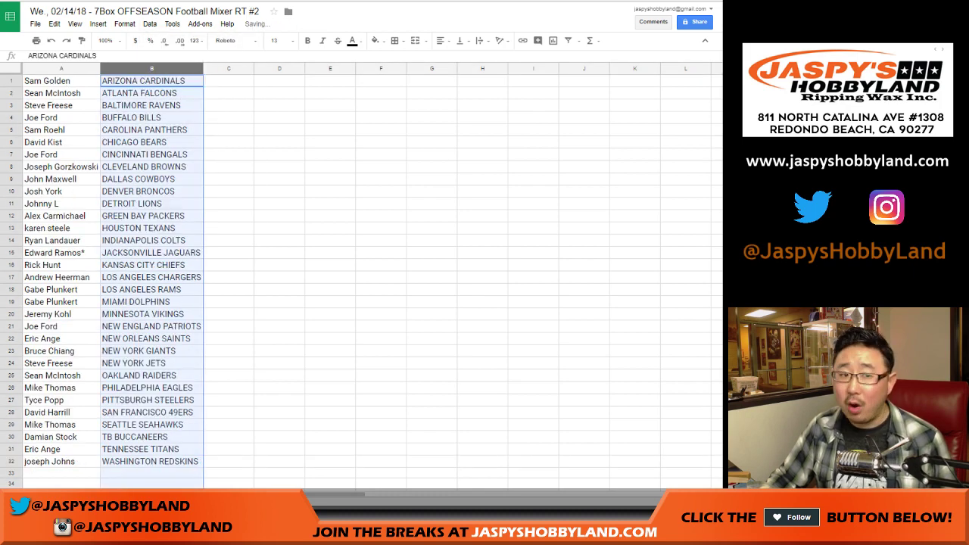
Step: Center the participant and team names horizontally in A1:B32
key(ctrl+a)
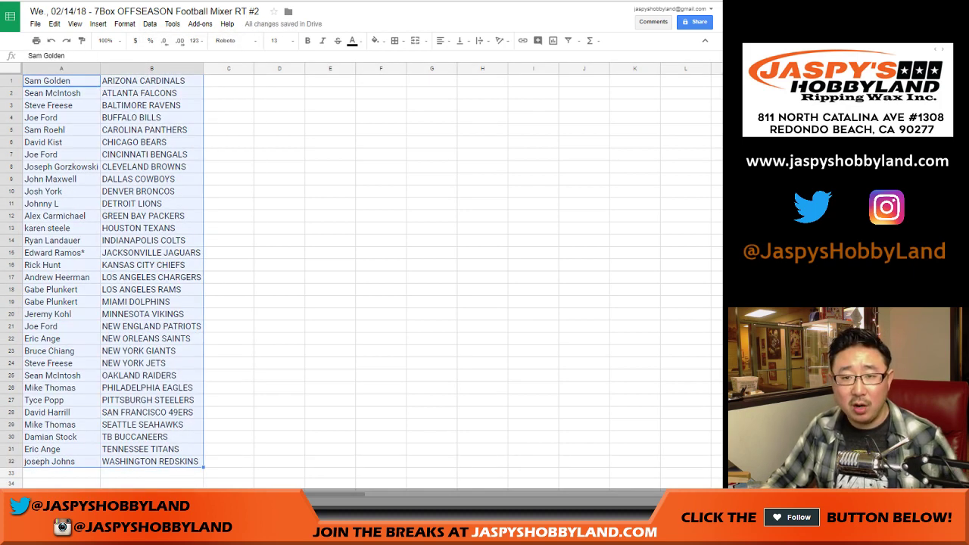
click(439, 40)
click(451, 59)
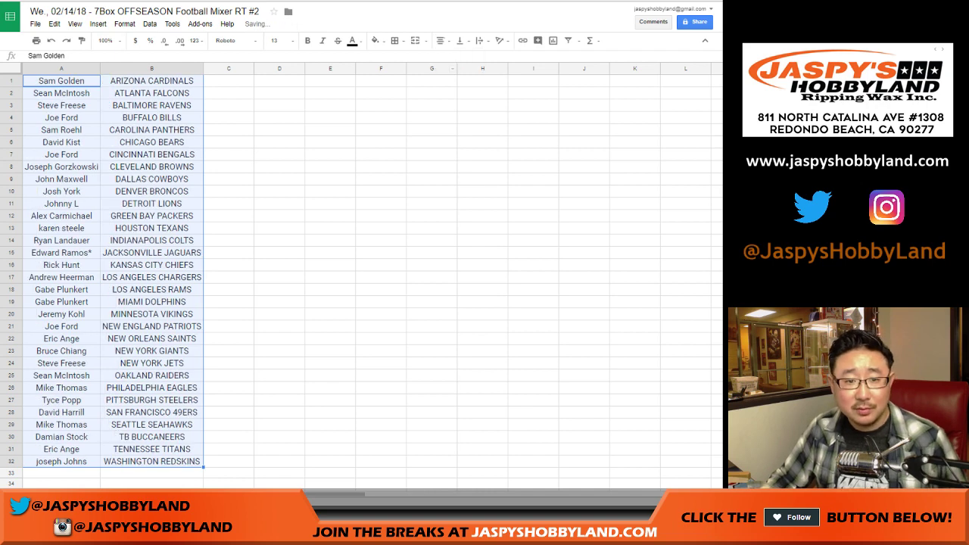
click(229, 81)
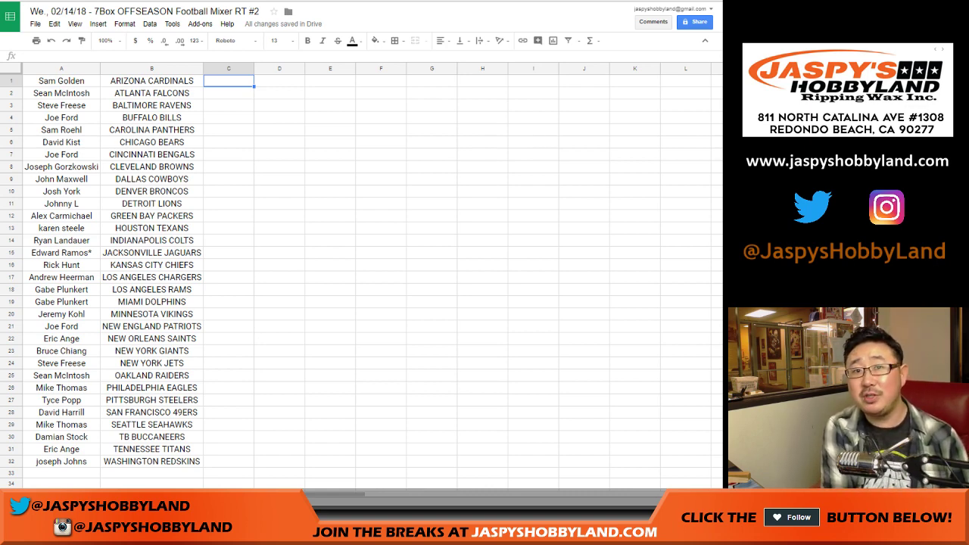
Step: Apply borders to all cells of the pairings table in A1:B32
click(62, 81)
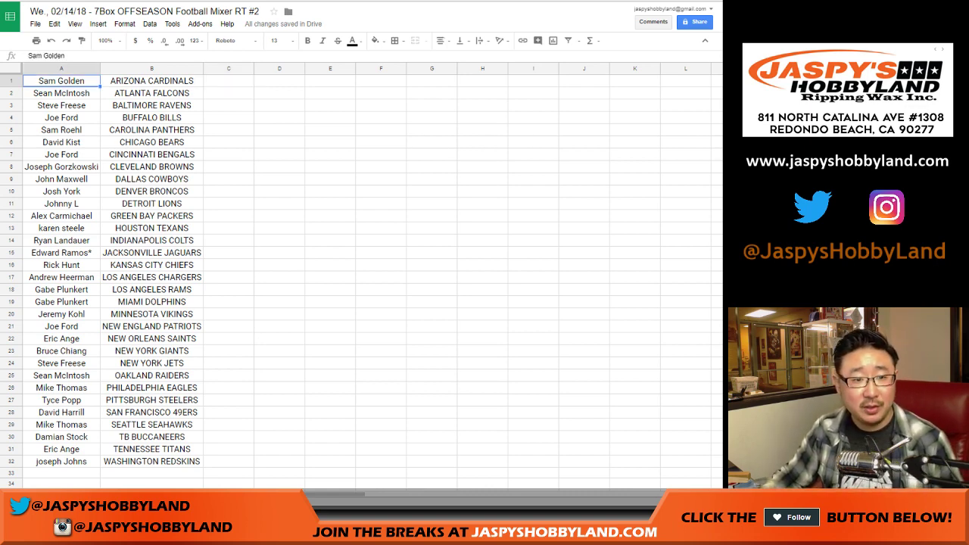
key(ctrl+a)
click(396, 41)
click(399, 62)
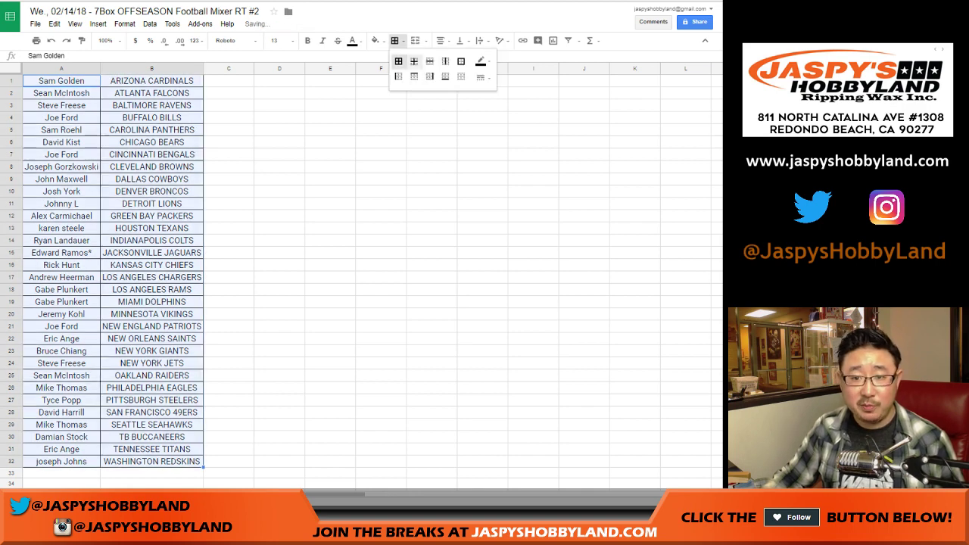
Step: Print one copy of the current sheet on Letter paper in portrait orientation, with the workbook title in the header
click(36, 40)
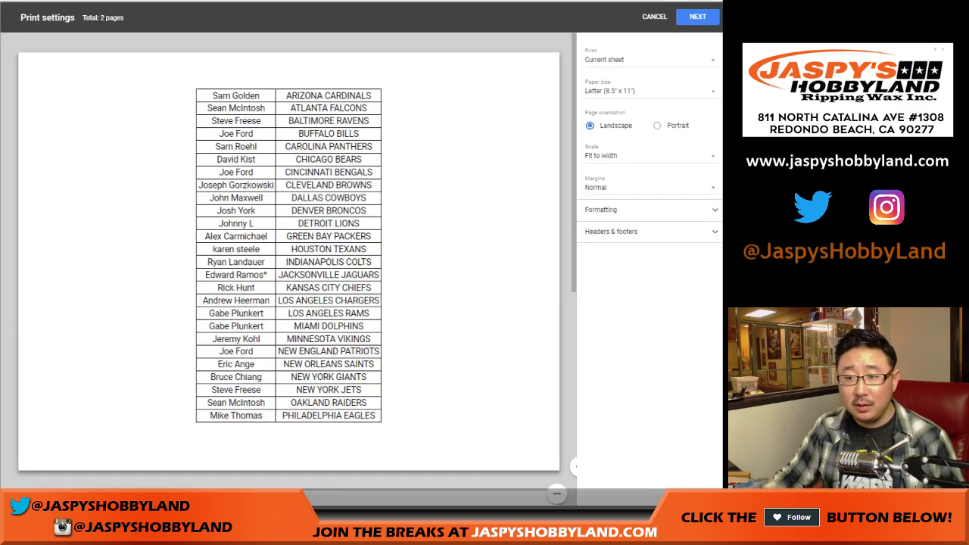
click(611, 232)
click(590, 263)
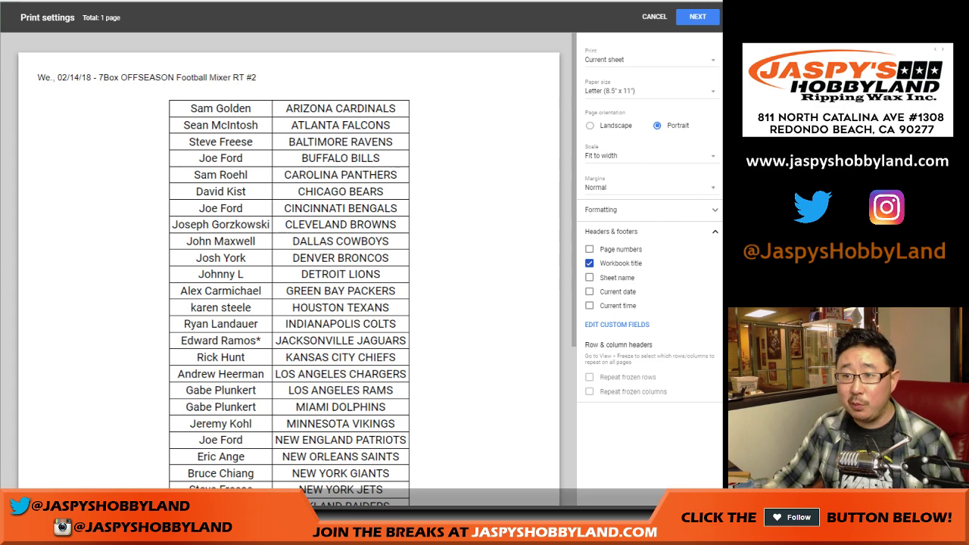
click(698, 17)
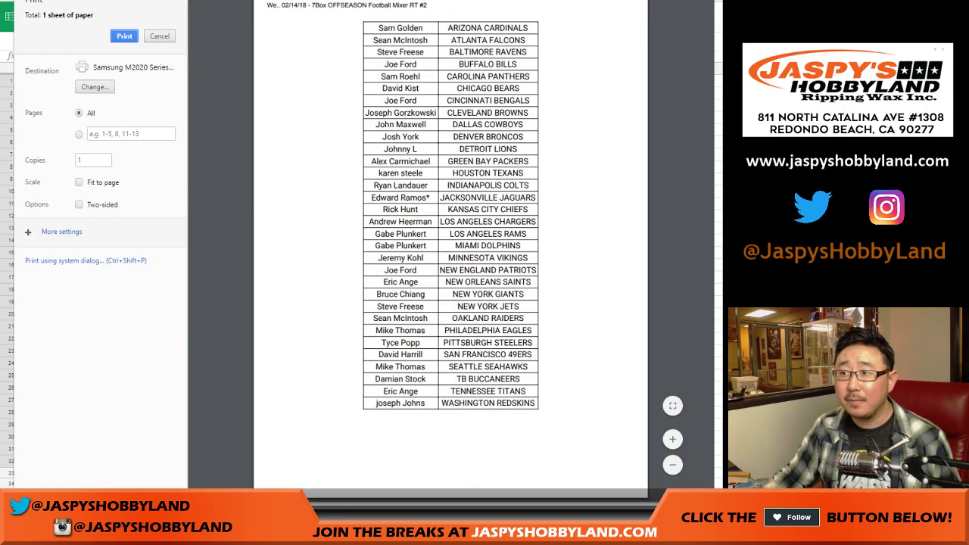
key(Return)
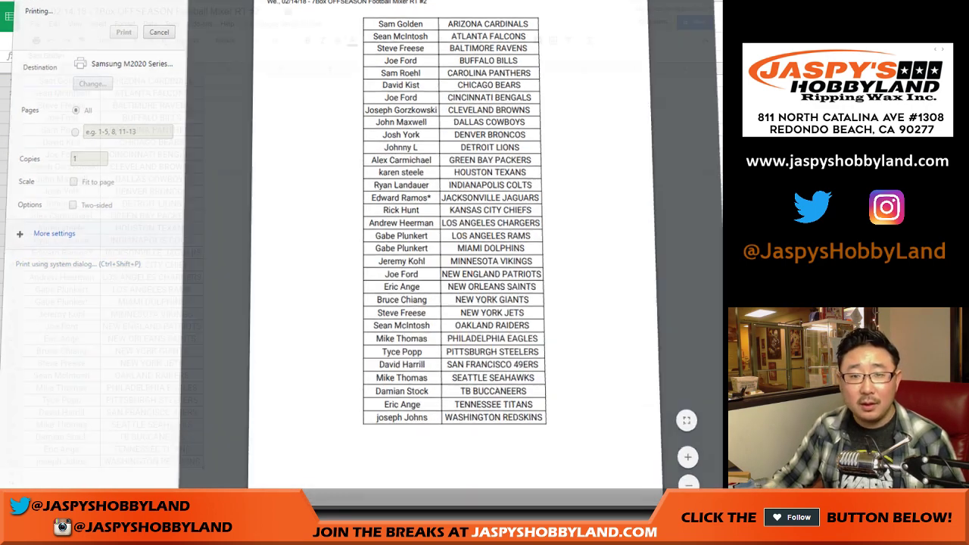